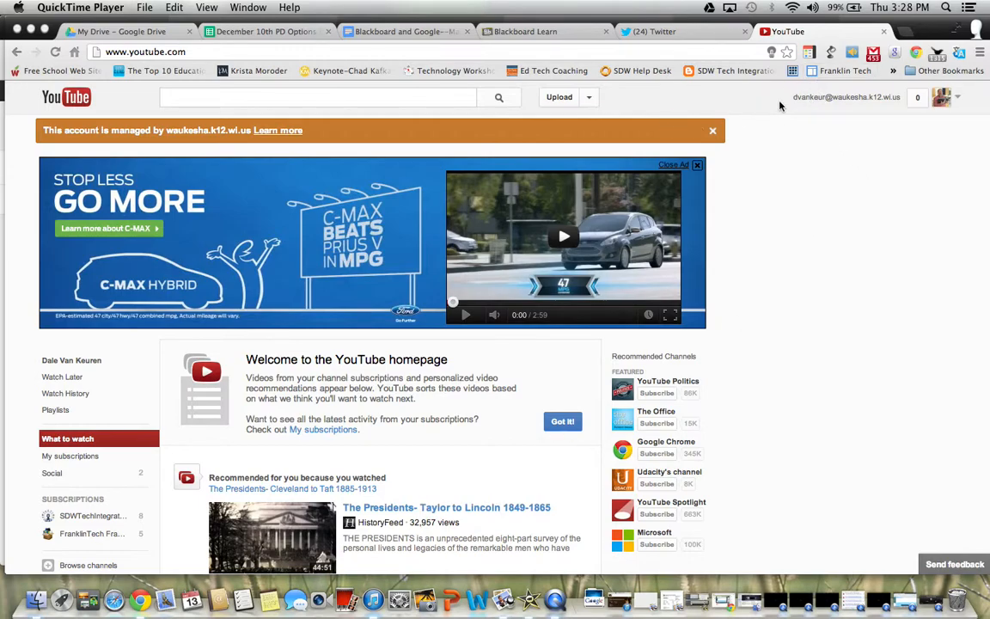
Open the signed-in account's own YouTube channel page
left_click(808, 98)
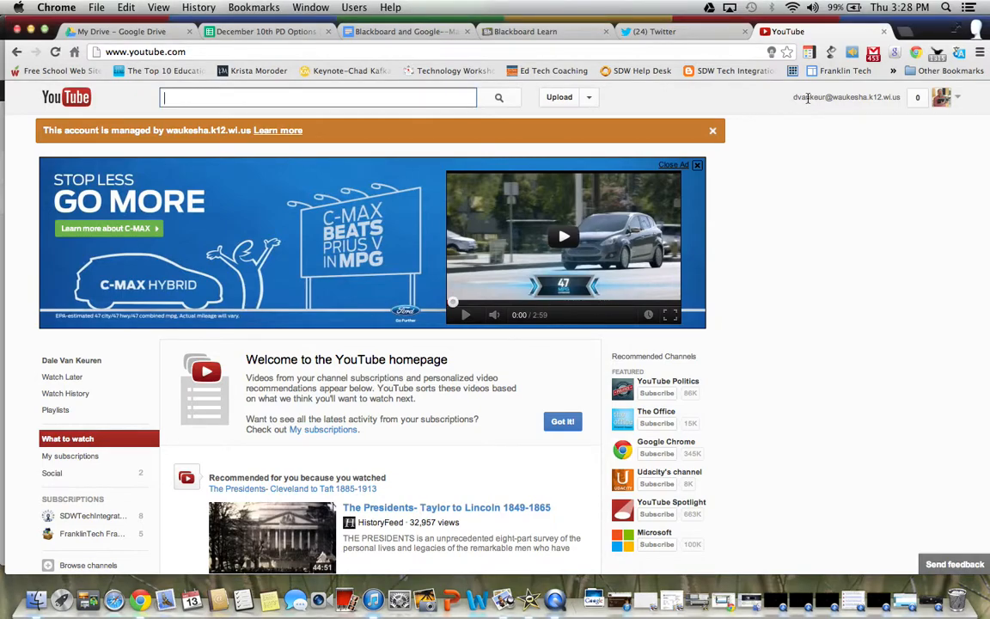
left_click(808, 97)
left_click(722, 141)
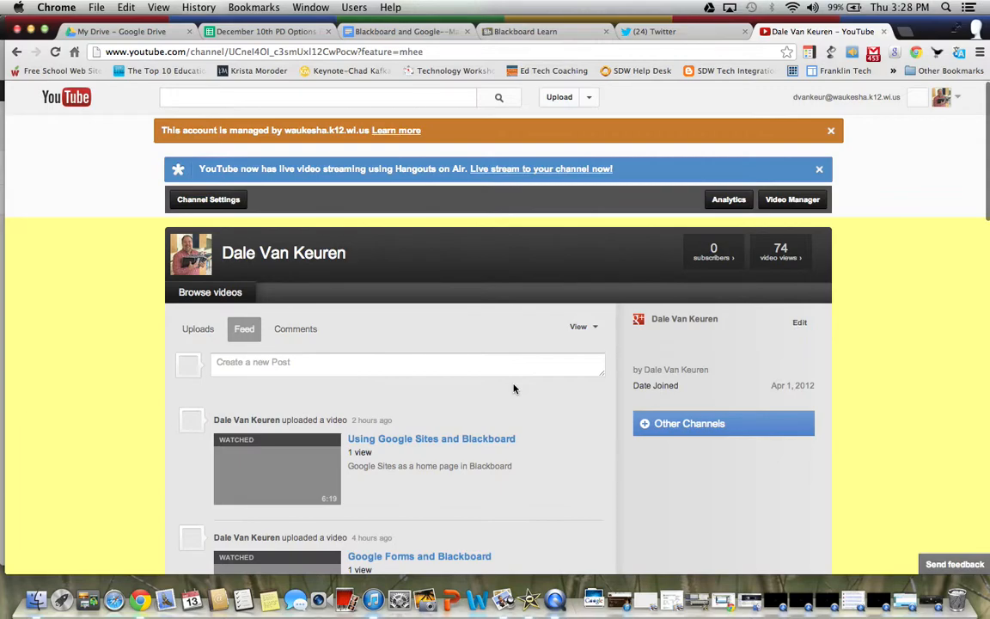
Open the video "Using Google Sites and Blackboard" from the channel feed and pause its playback
scroll(514, 389, "down", 2)
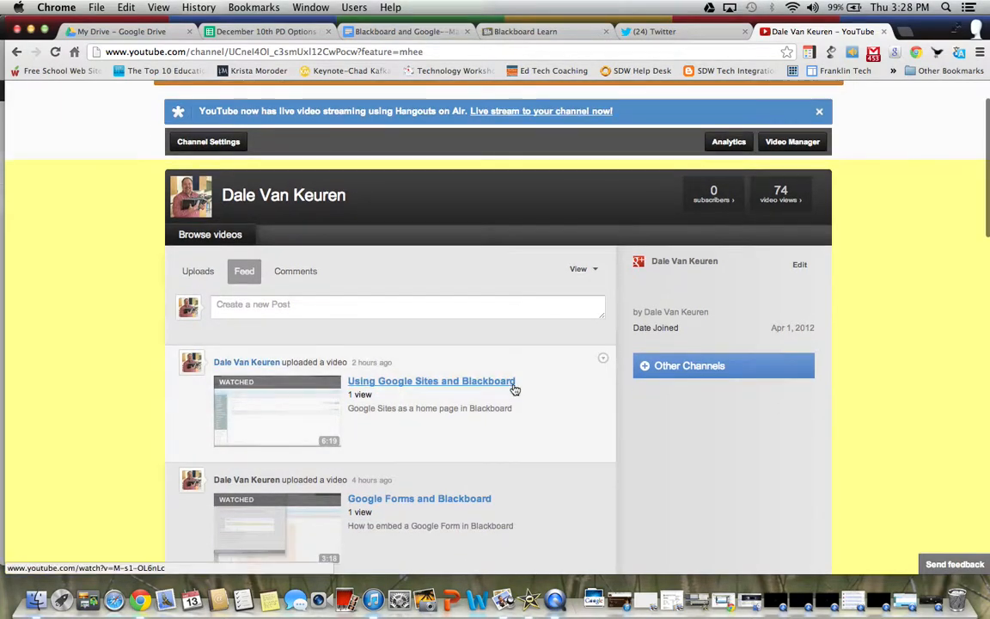
scroll(514, 389, "down", 6)
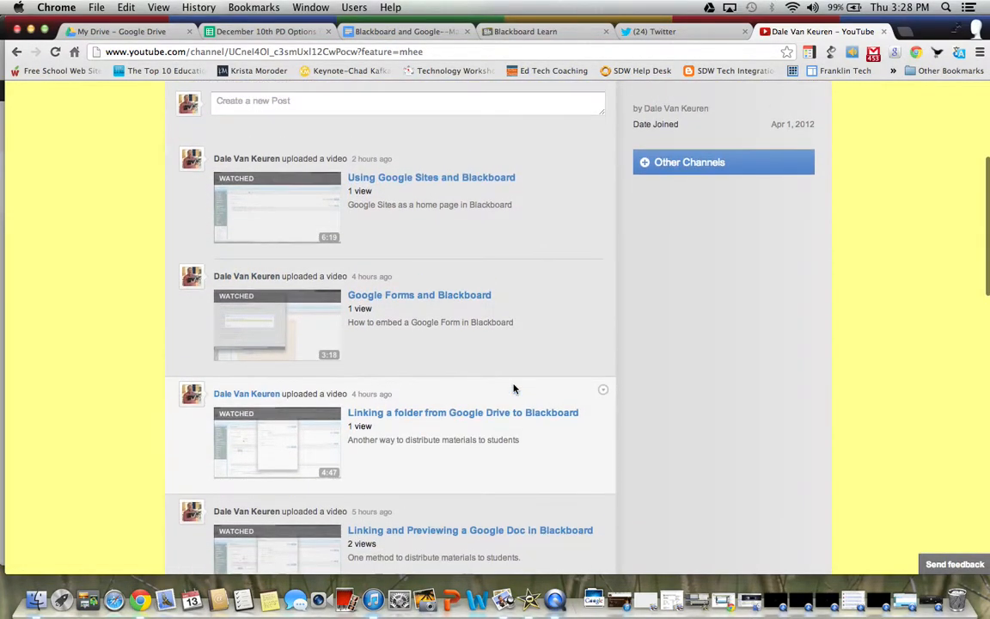
scroll(513, 389, "up", 2)
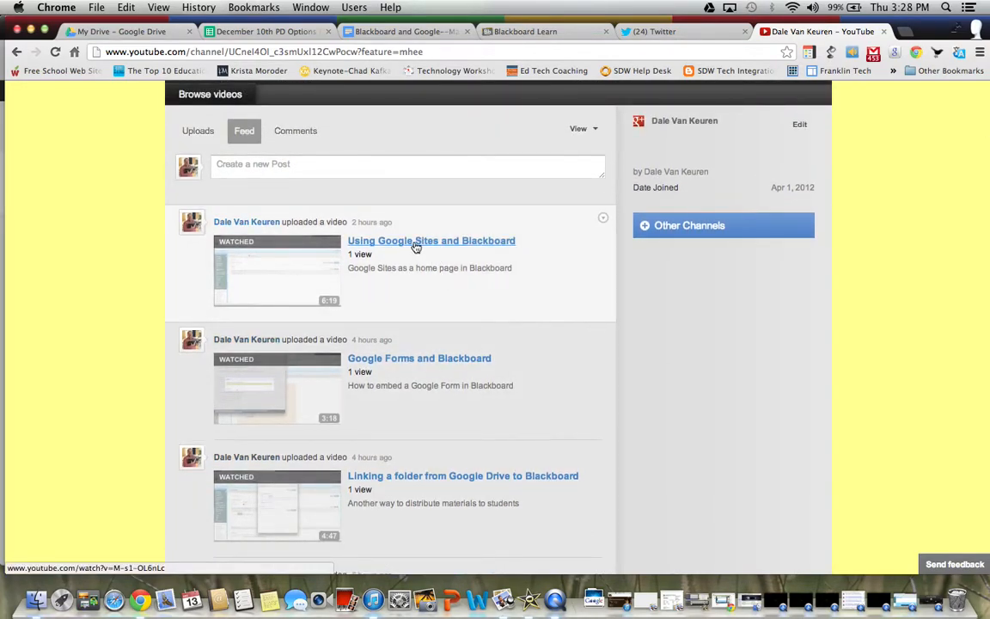
left_click(416, 247)
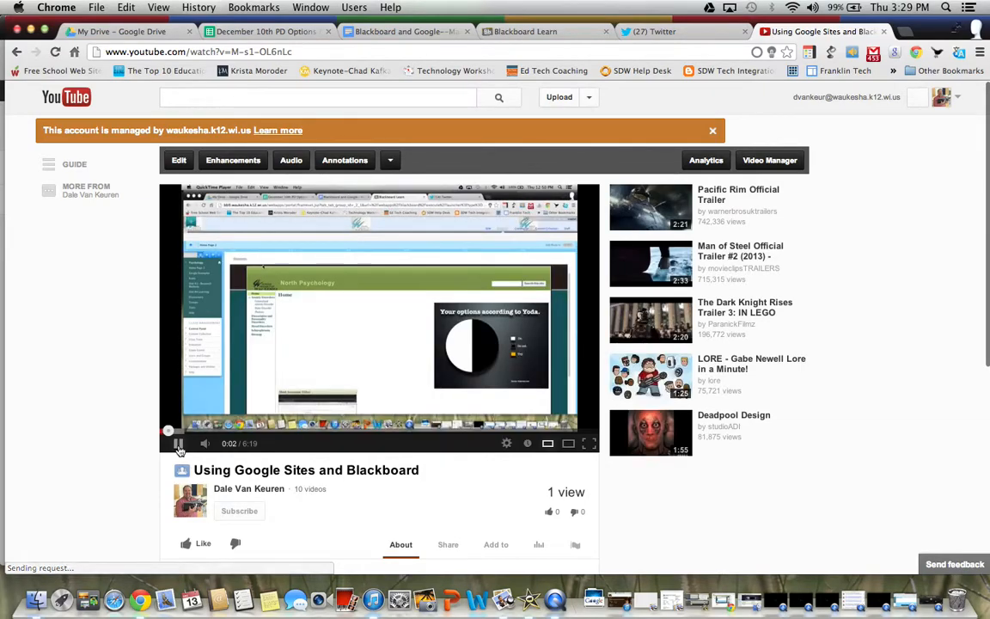
left_click(178, 444)
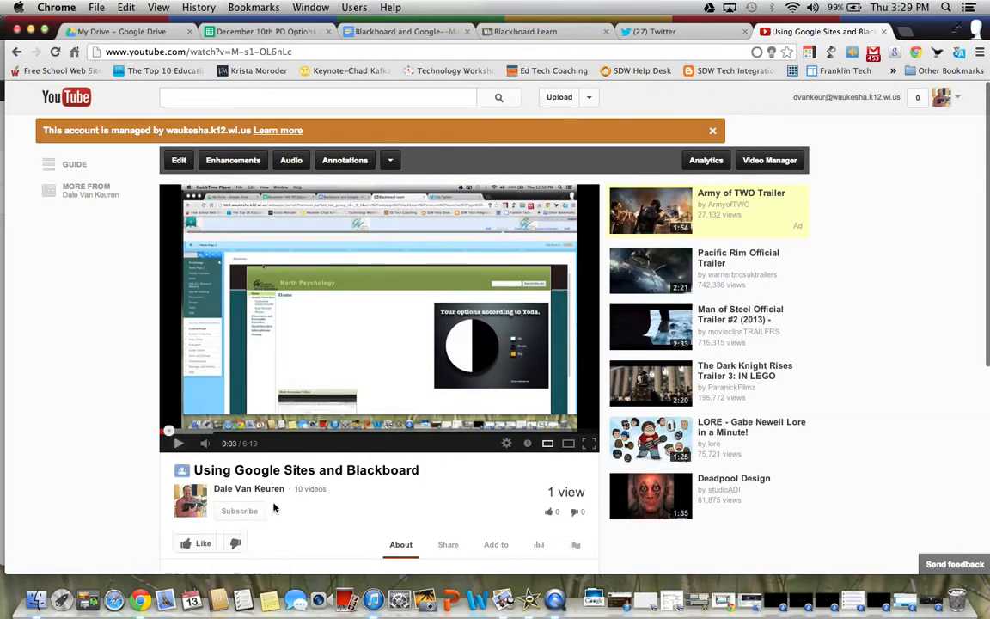
Display the video's sharing options and copy its 420 × 315 iframe embed code
scroll(273, 507, "down", 5)
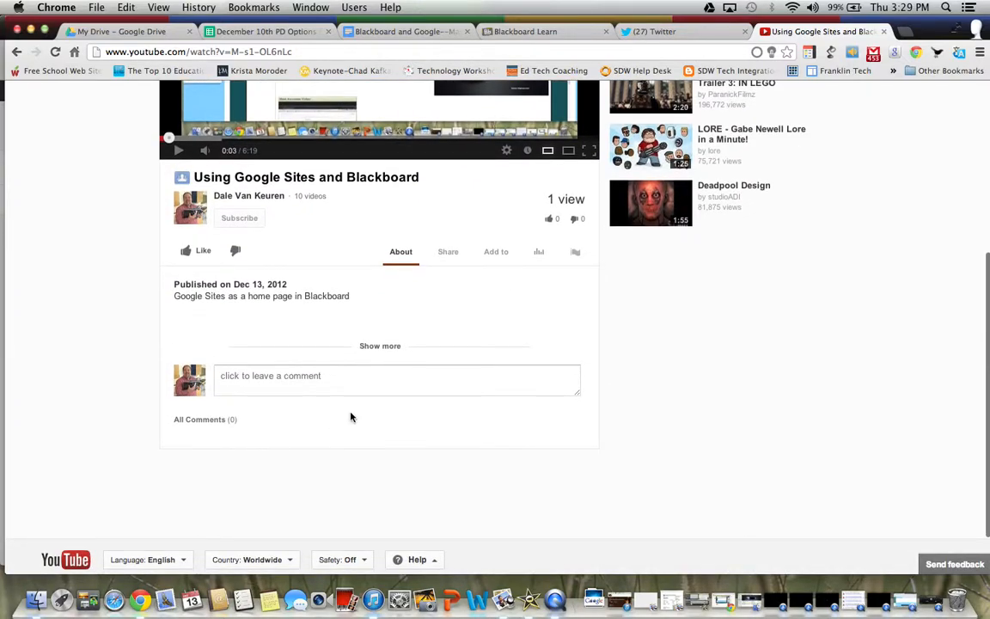
left_click(225, 53)
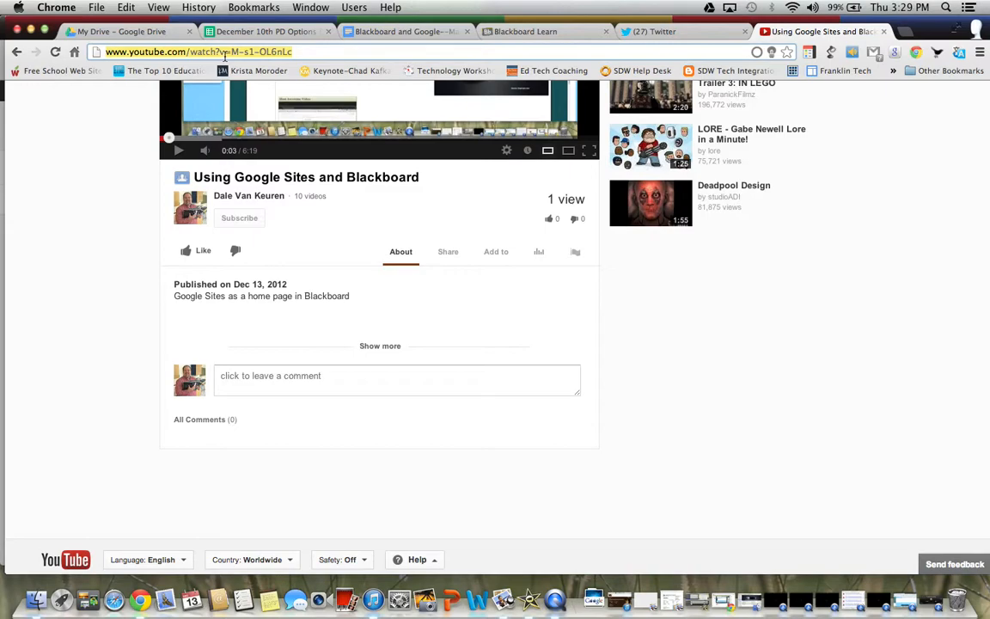
left_click(155, 165)
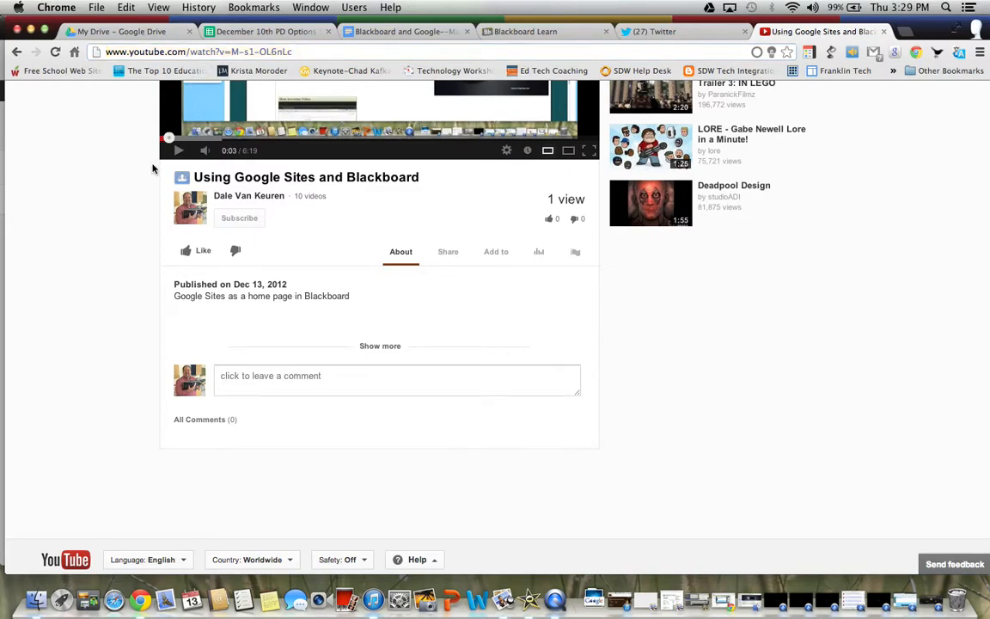
left_click(449, 260)
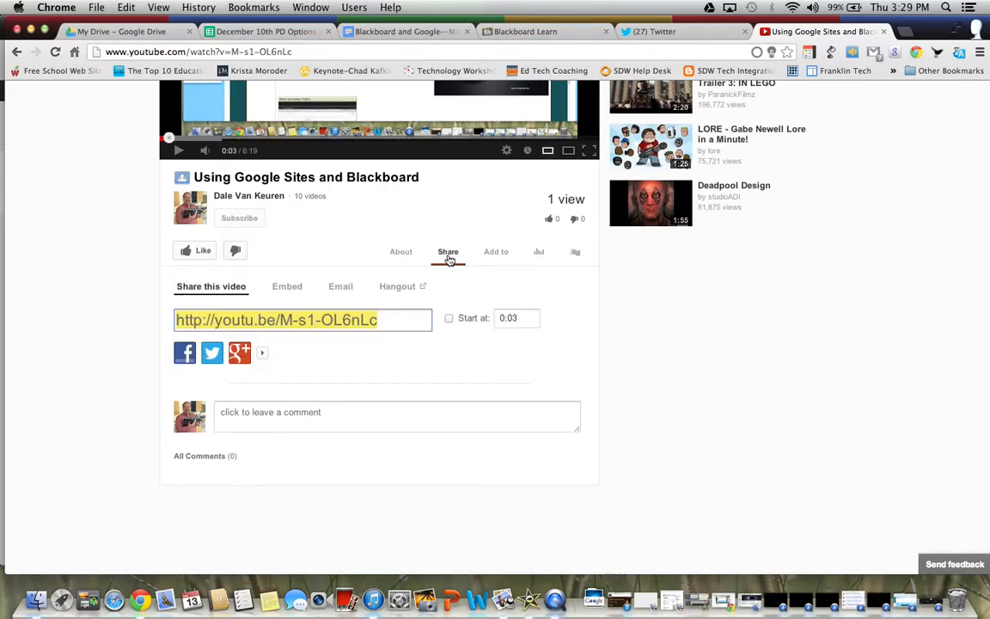
left_click(293, 290)
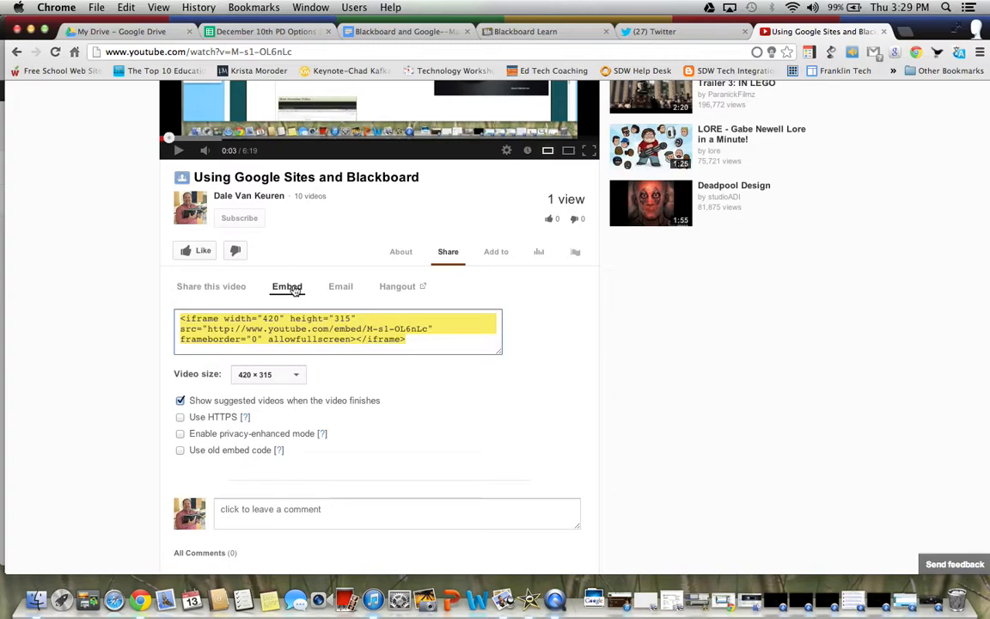
right_click(326, 330)
left_click(326, 329)
right_click(325, 329)
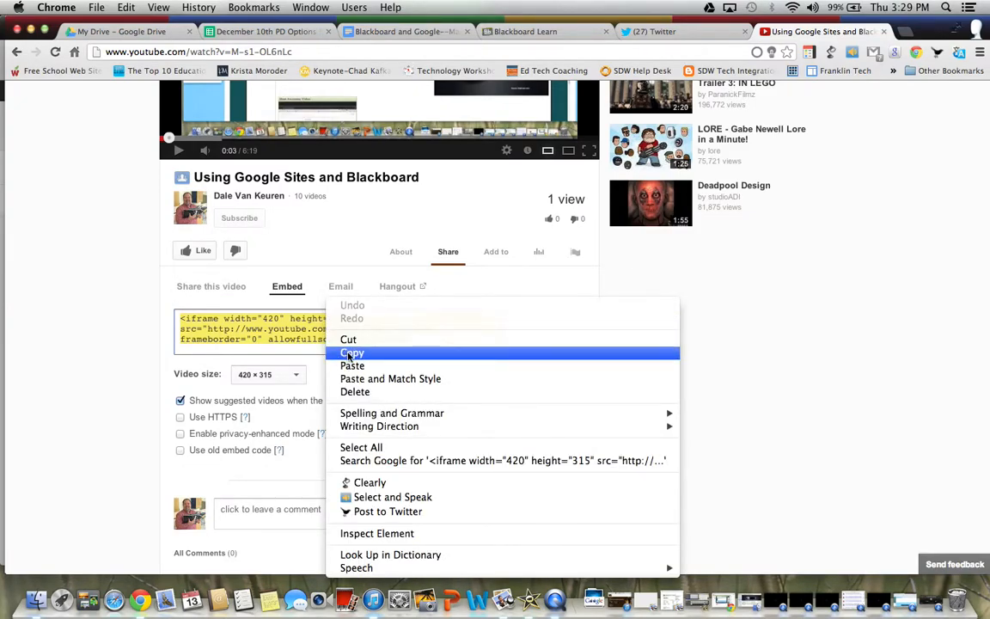
left_click(350, 353)
Switch to Blackboard Learn, open the Psychology course's Google Examples content area and turn Edit Mode on
scroll(348, 352, "up", 5)
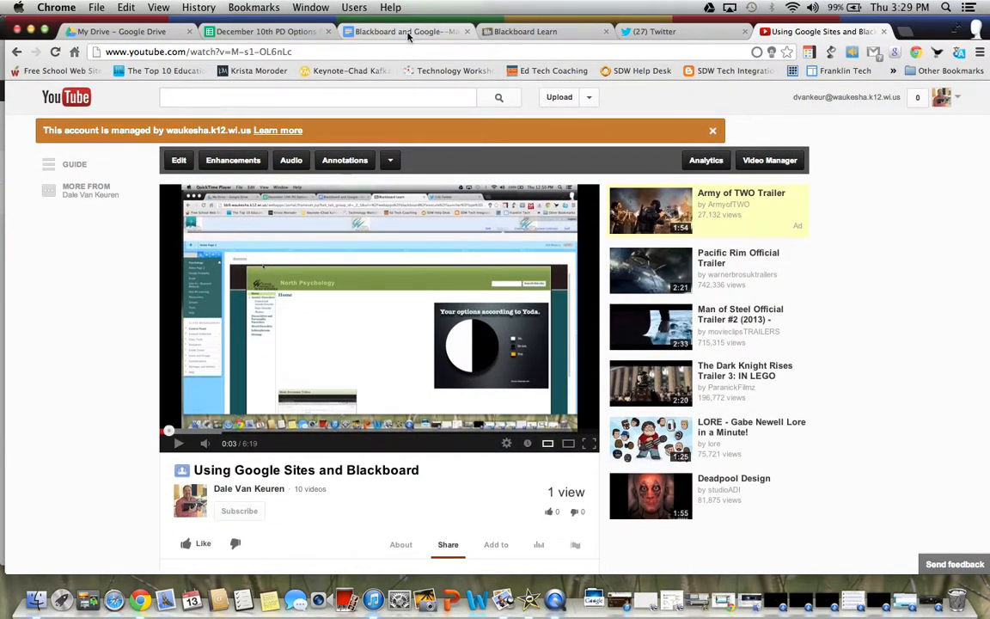
left_click(533, 32)
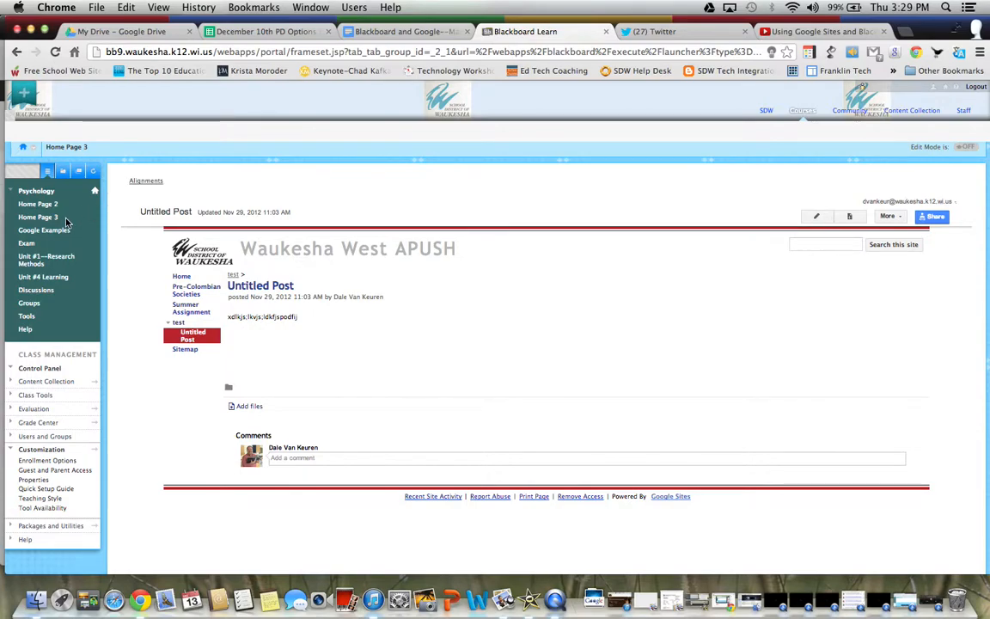
left_click(43, 232)
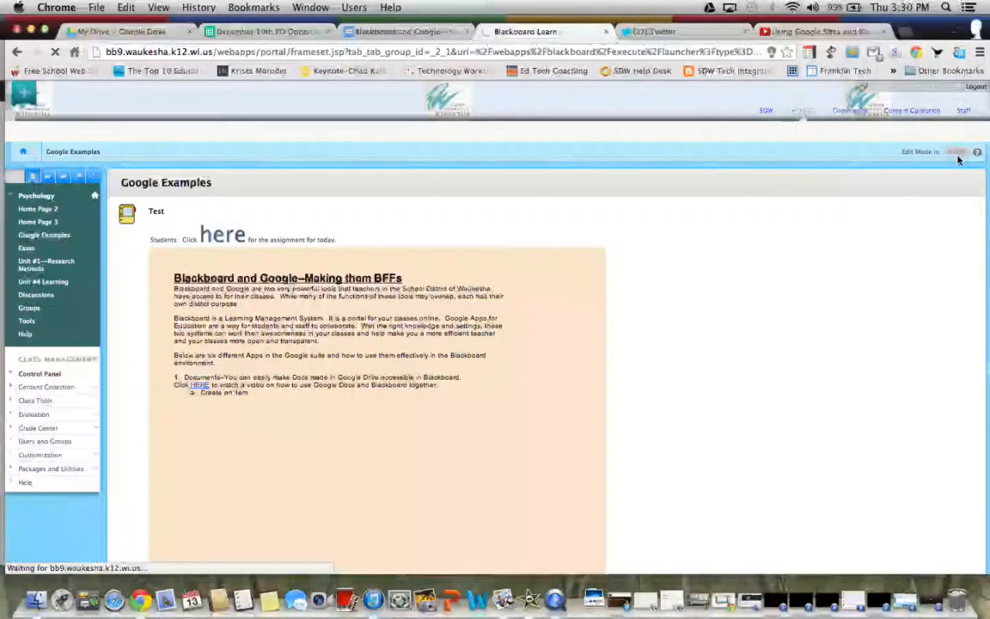
left_click(957, 153)
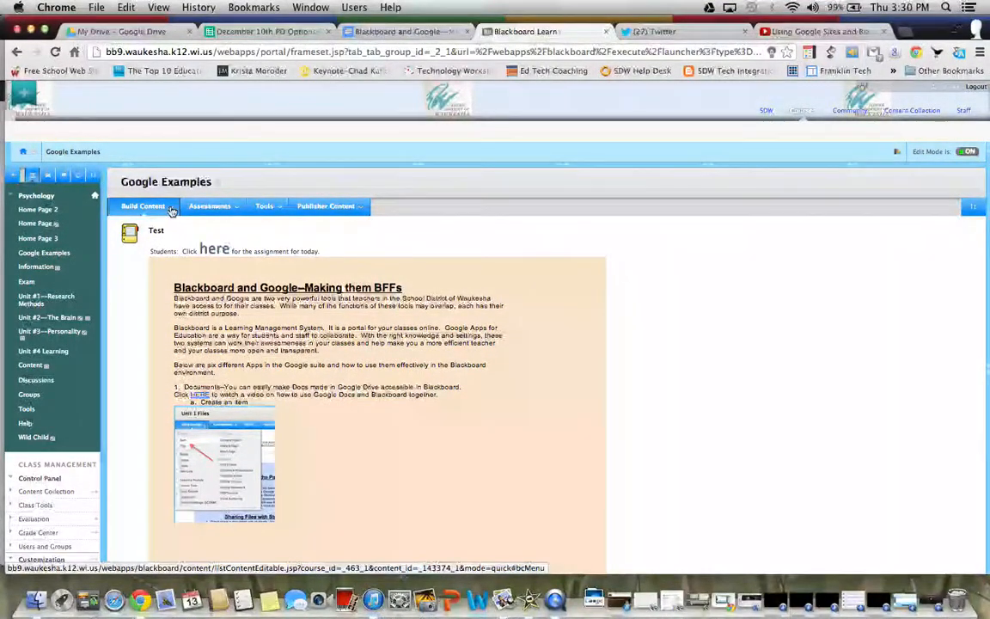
Start a new content item in Google Examples and name it "Test"
left_click(145, 207)
left_click(134, 241)
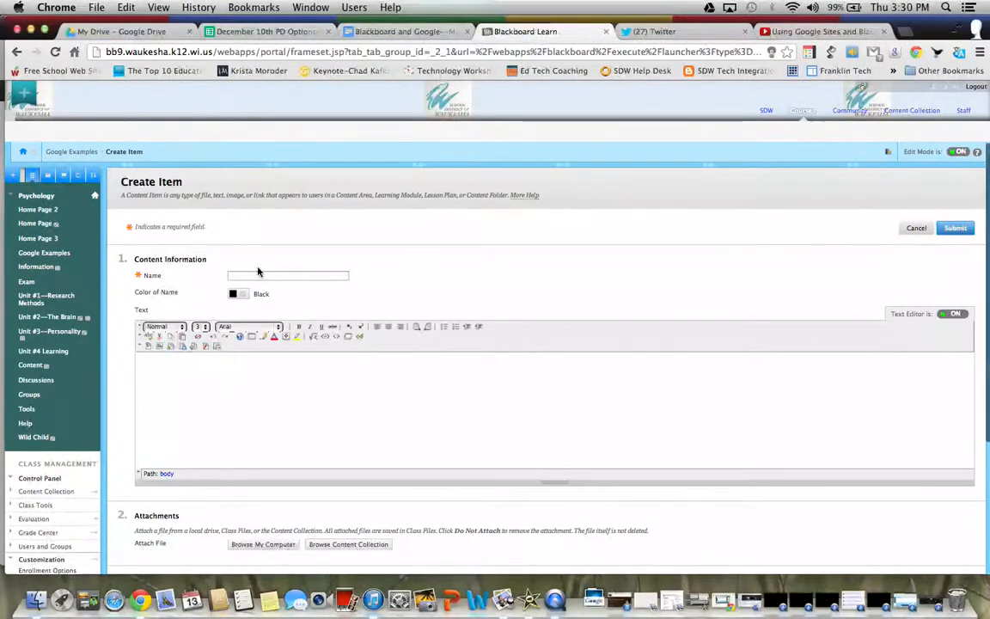
left_click(257, 275)
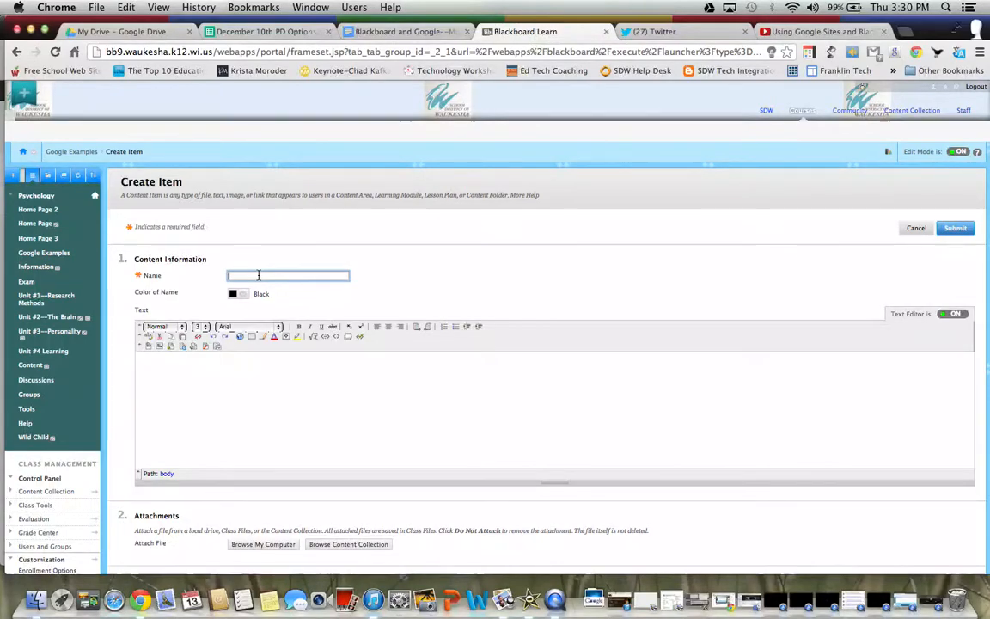
type("Test")
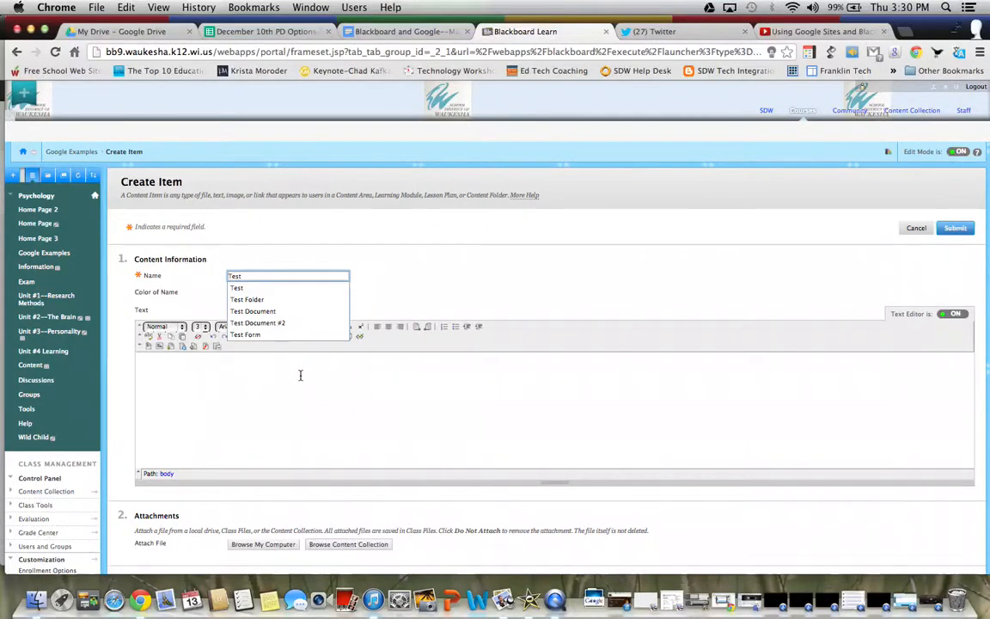
left_click(258, 288)
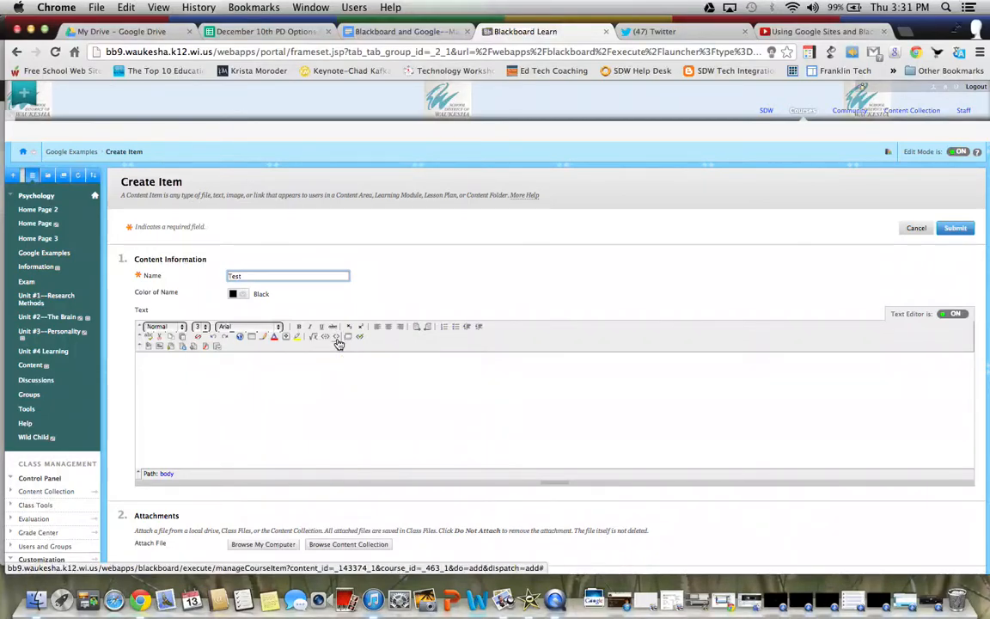
Replace the placeholder in the item text's HTML source with the copied YouTube embed code, and return to normal editing mode
left_click(340, 342)
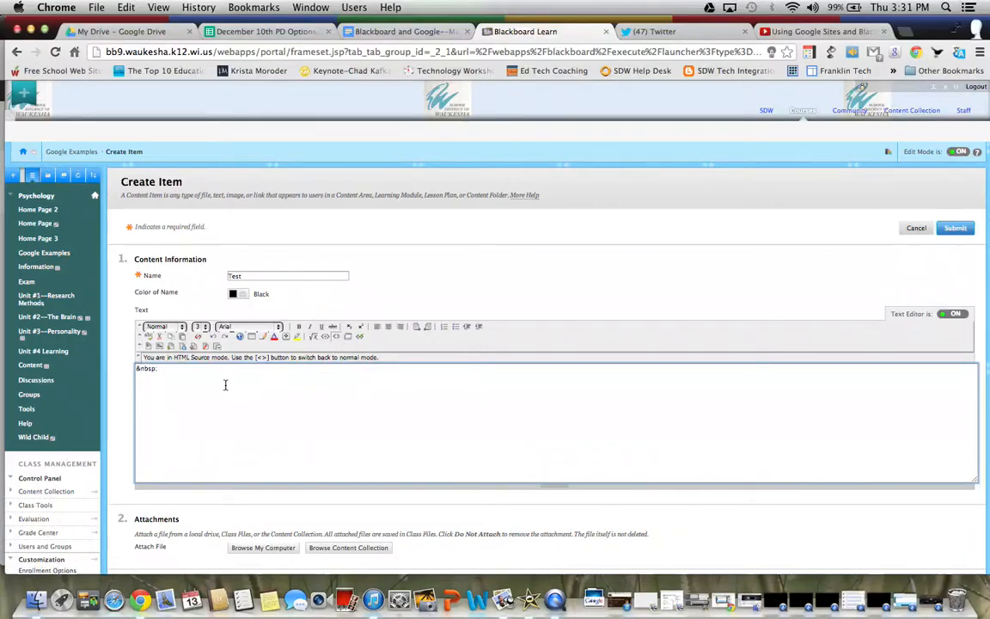
left_click_drag(169, 368, 133, 368)
key("super+v")
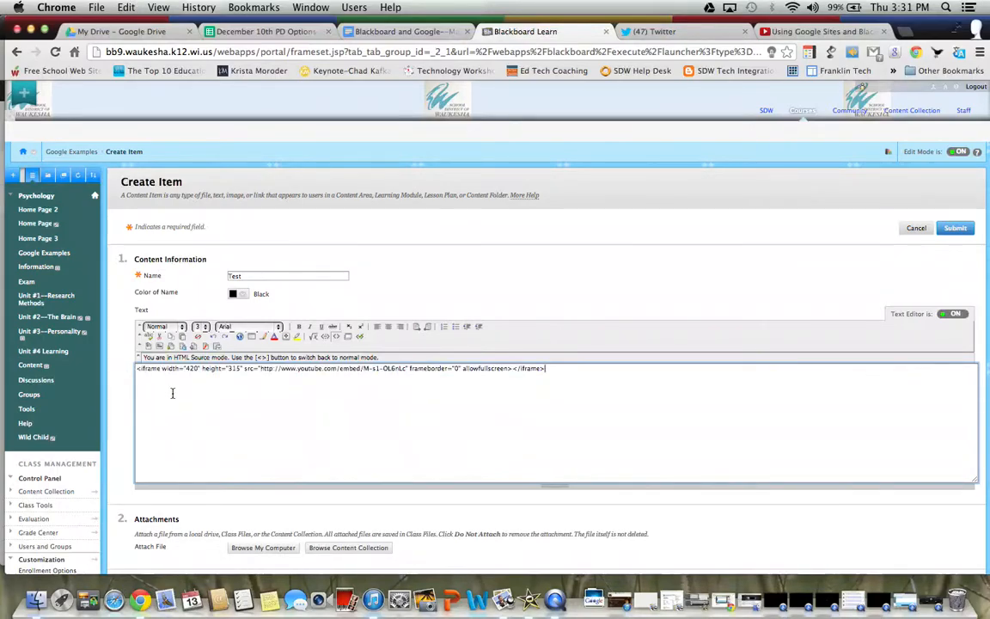
left_click(336, 342)
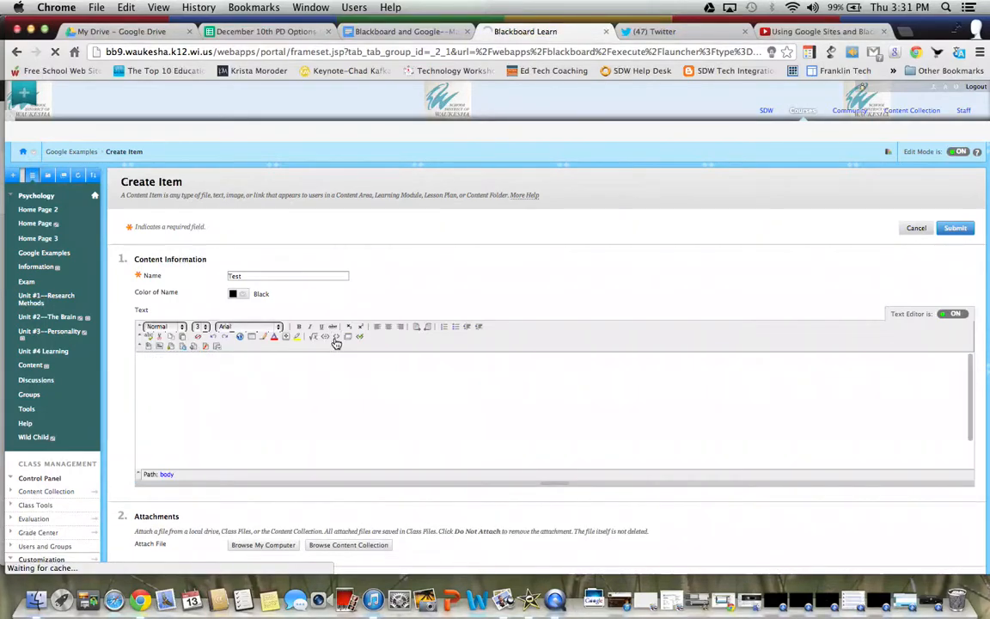
Add the line "Text at the bottom, or directions." below the embedded video in the item text
scroll(348, 392, "down", 1)
left_click(350, 392)
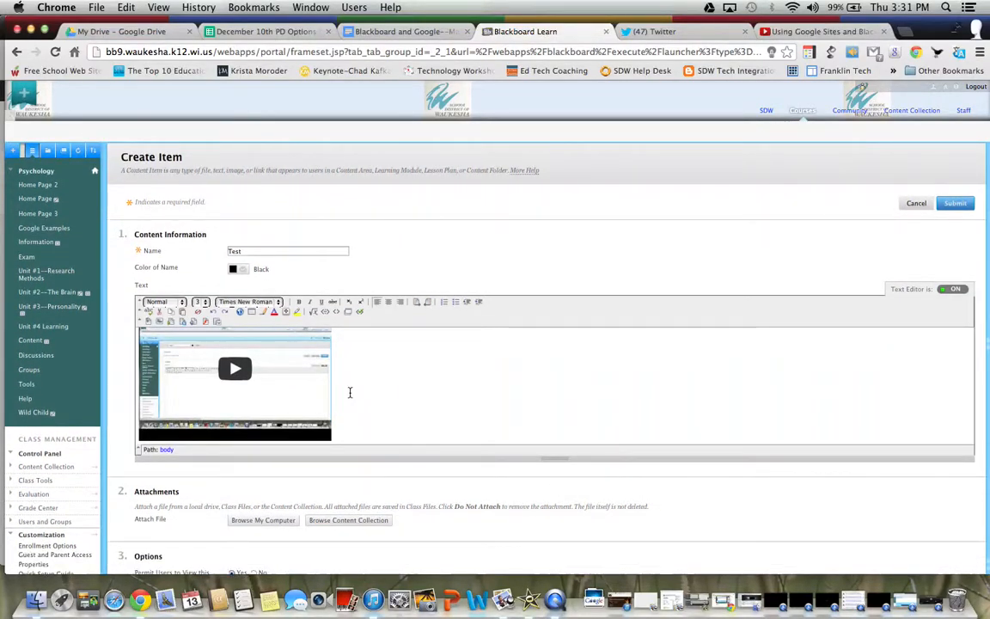
scroll(349, 392, "up", 2)
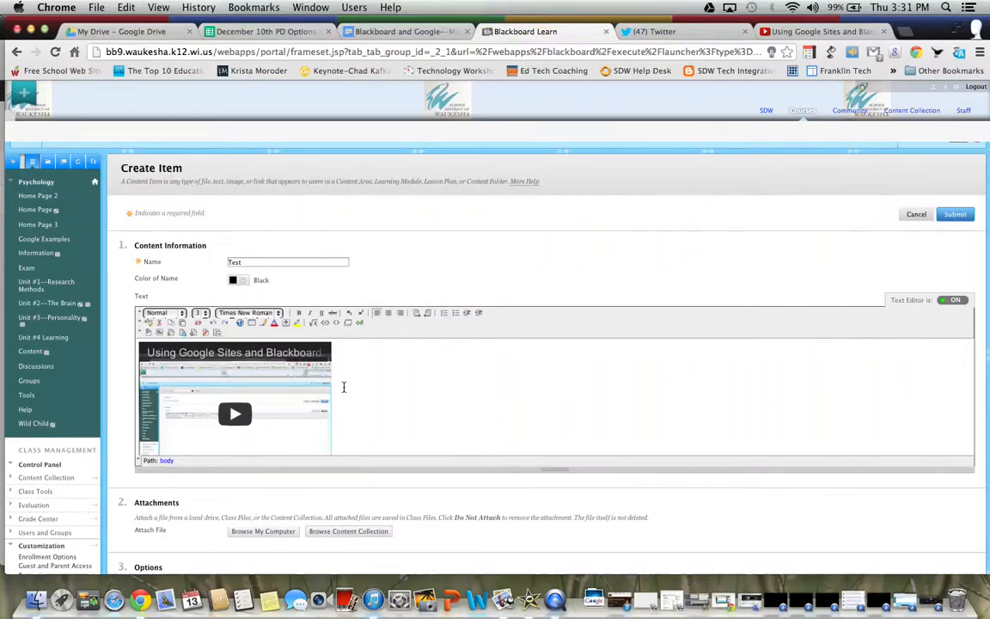
scroll(344, 387, "down", 2)
key("Return")
key("Return")
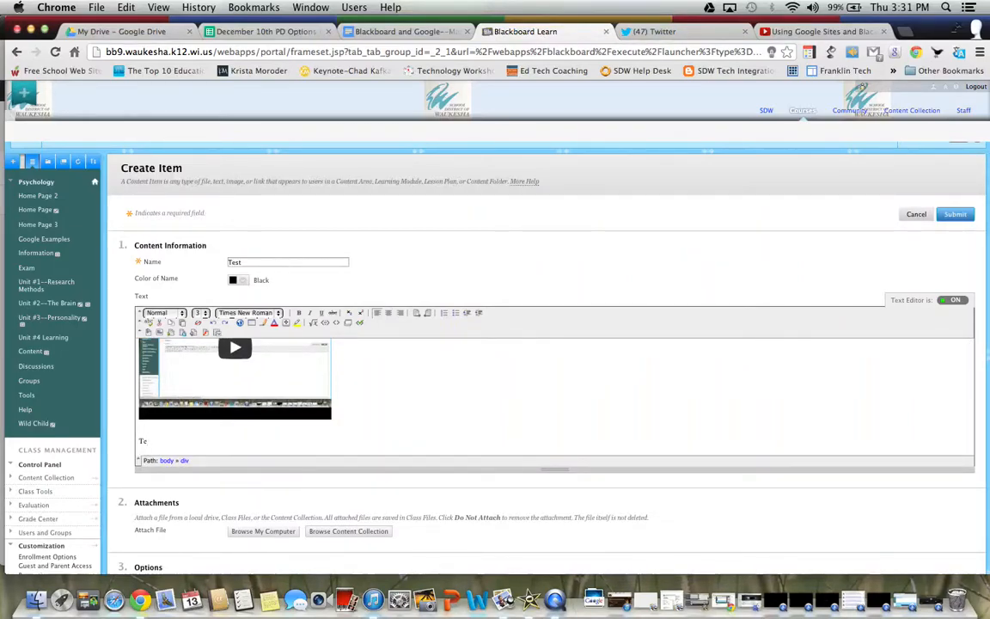
type("Text at the bottom, or directions.")
Review the item's remaining options and submit the new item
scroll(361, 432, "down", 5)
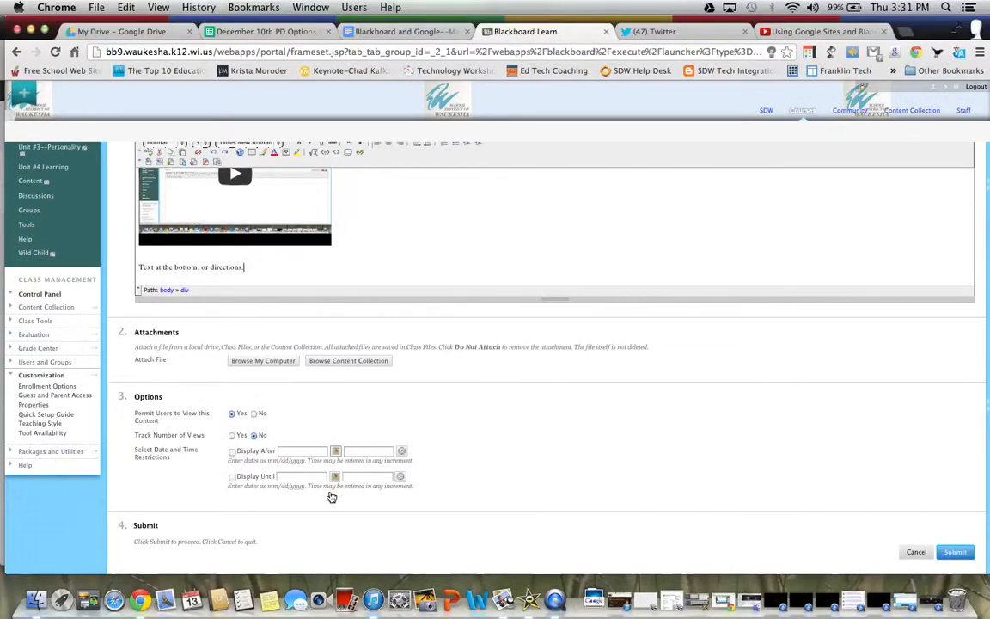
scroll(685, 506, "up", 5)
left_click(955, 228)
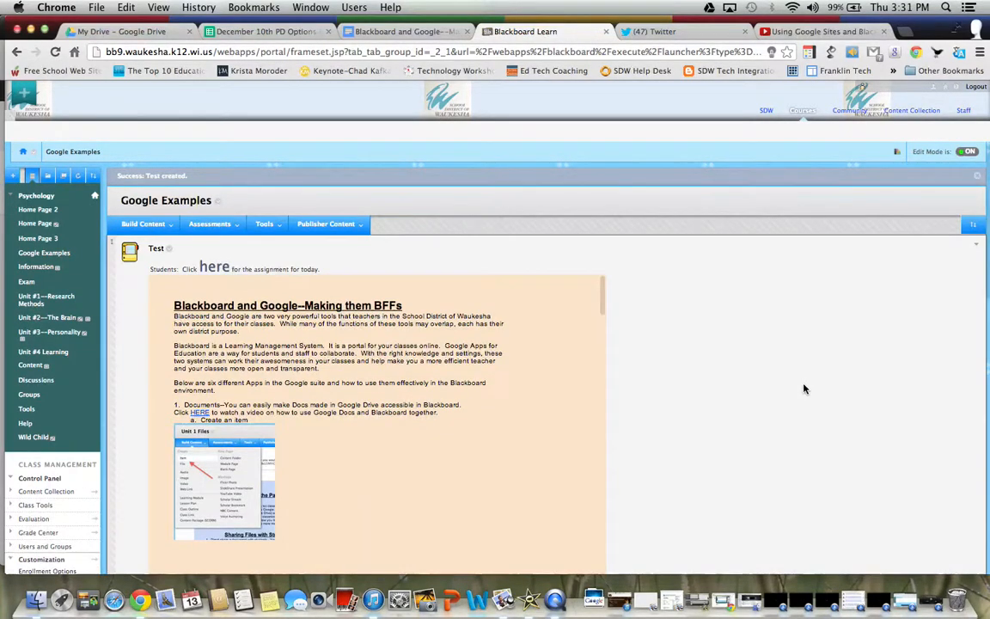
Reload the course page, reopen Google Examples and check the embedded video in the new Test item
scroll(804, 389, "down", 15)
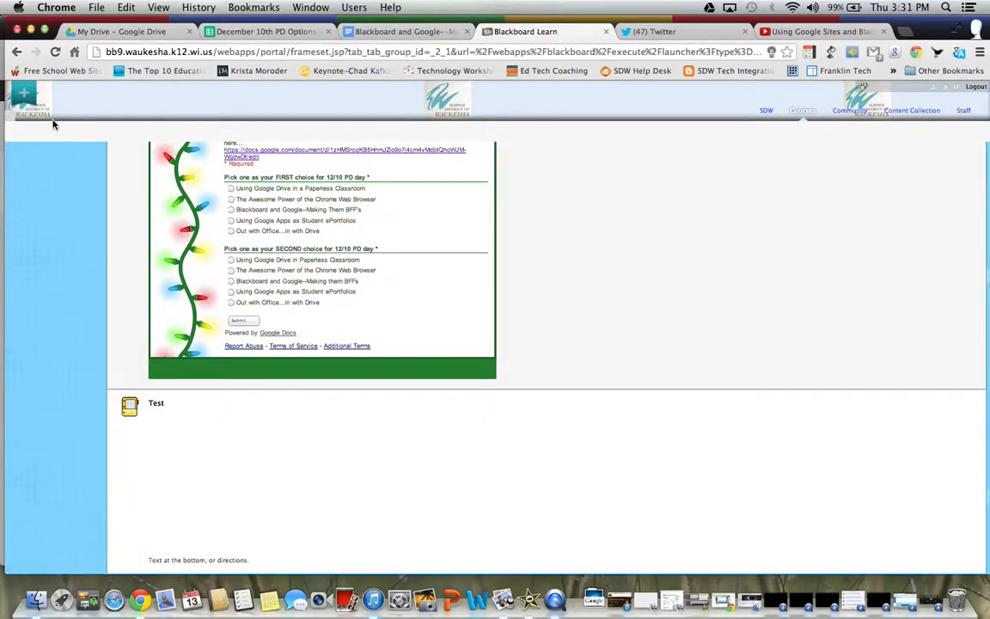
left_click(56, 52)
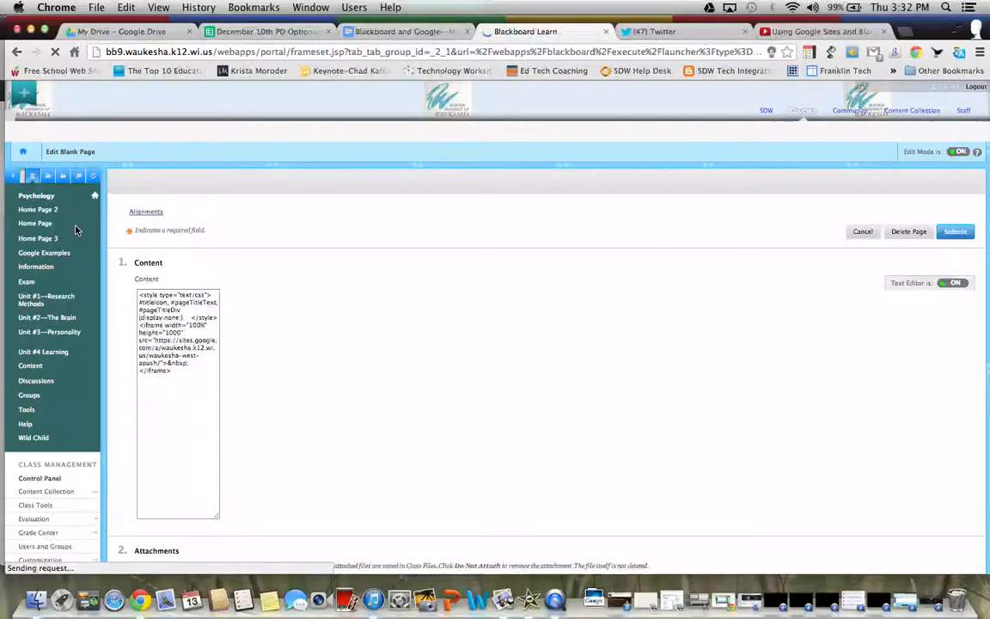
left_click(49, 256)
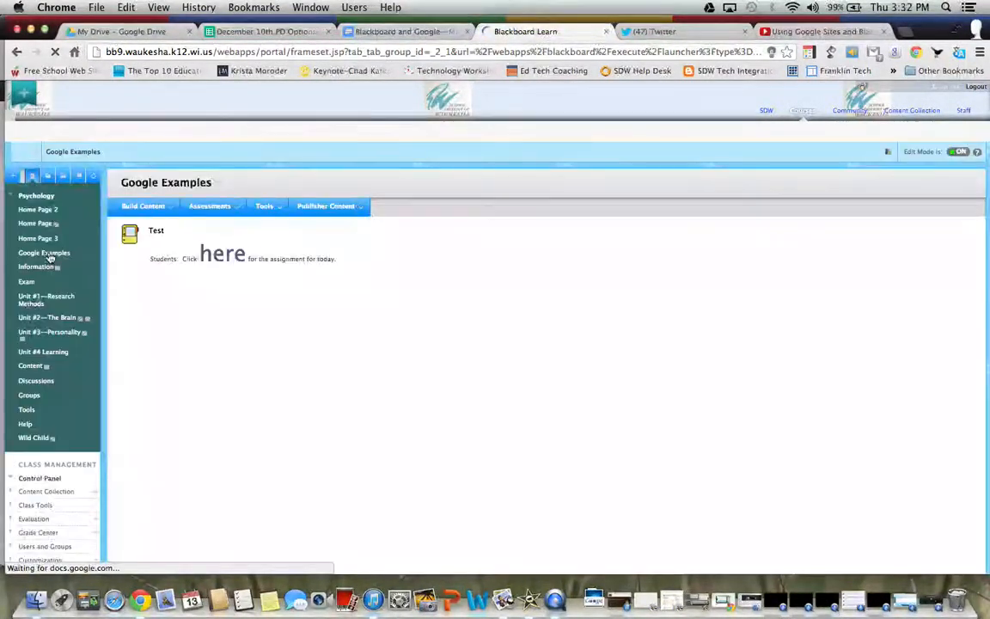
scroll(803, 410, "down", 10)
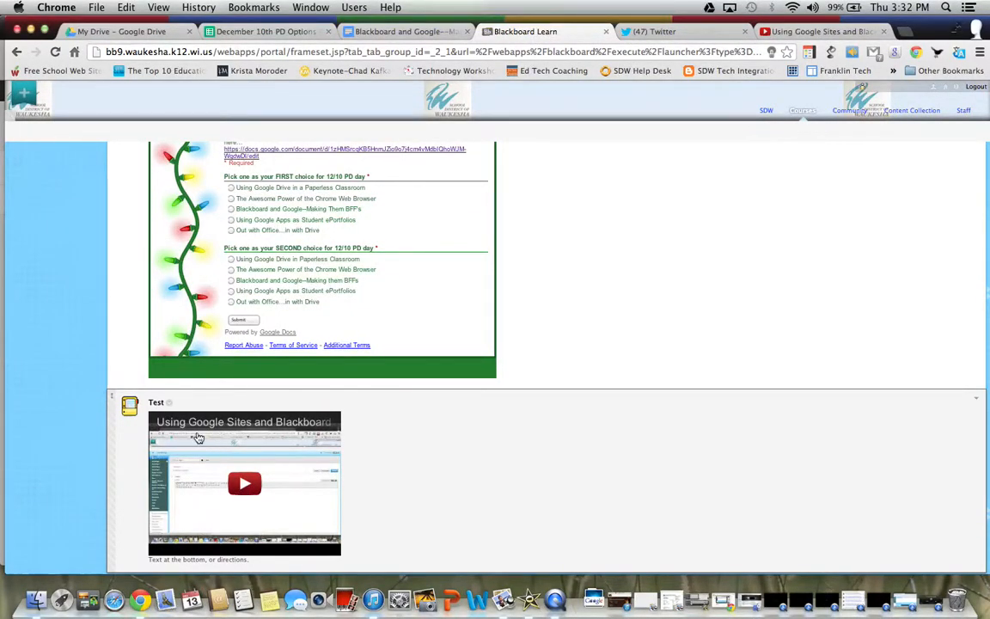
Open the Test item containing the embedded video for editing and display the HTML source of its text
left_click(169, 403)
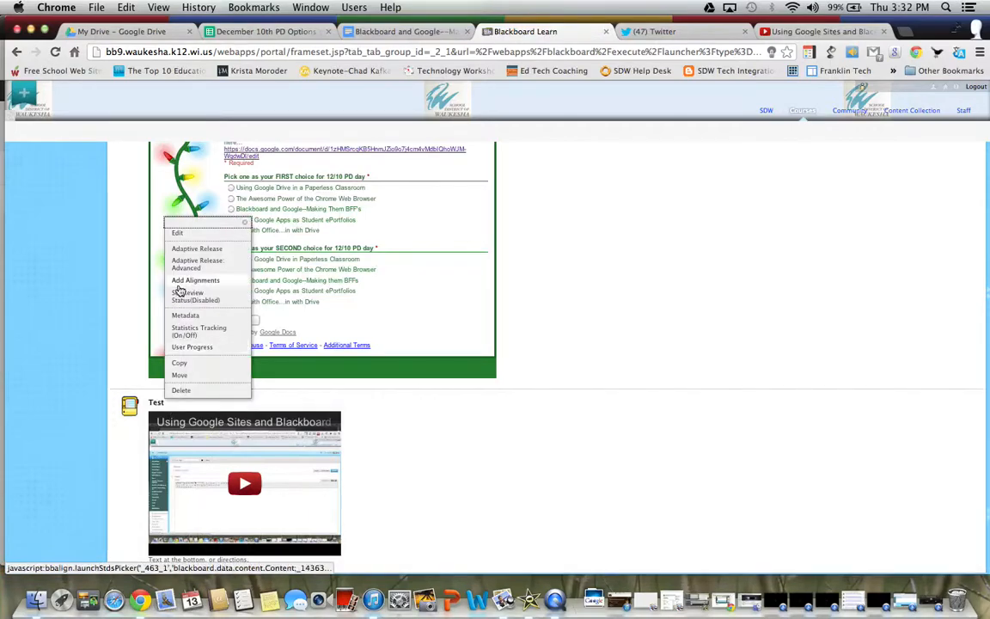
left_click(186, 233)
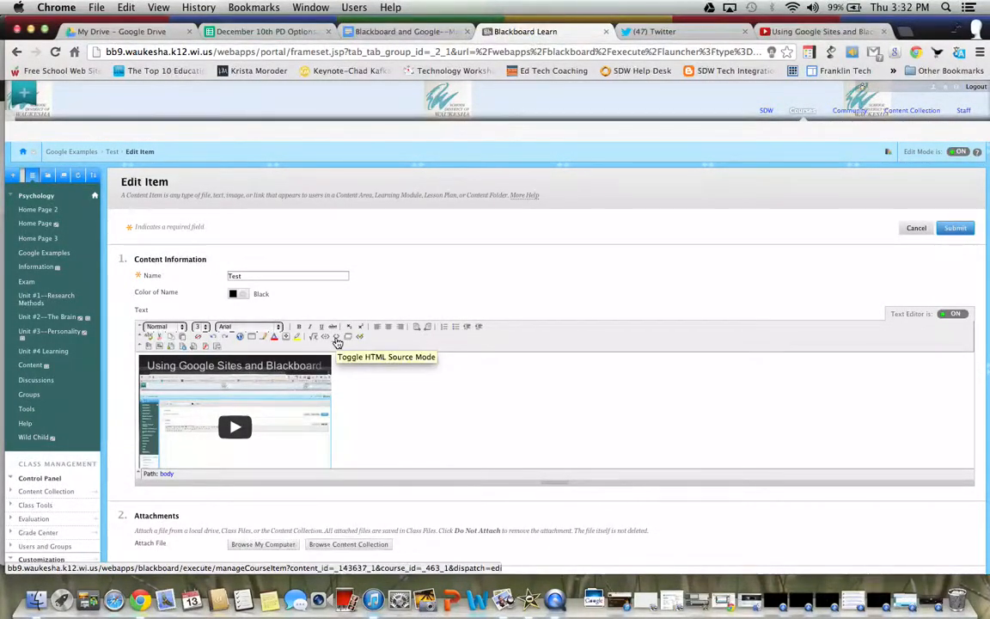
left_click(338, 342)
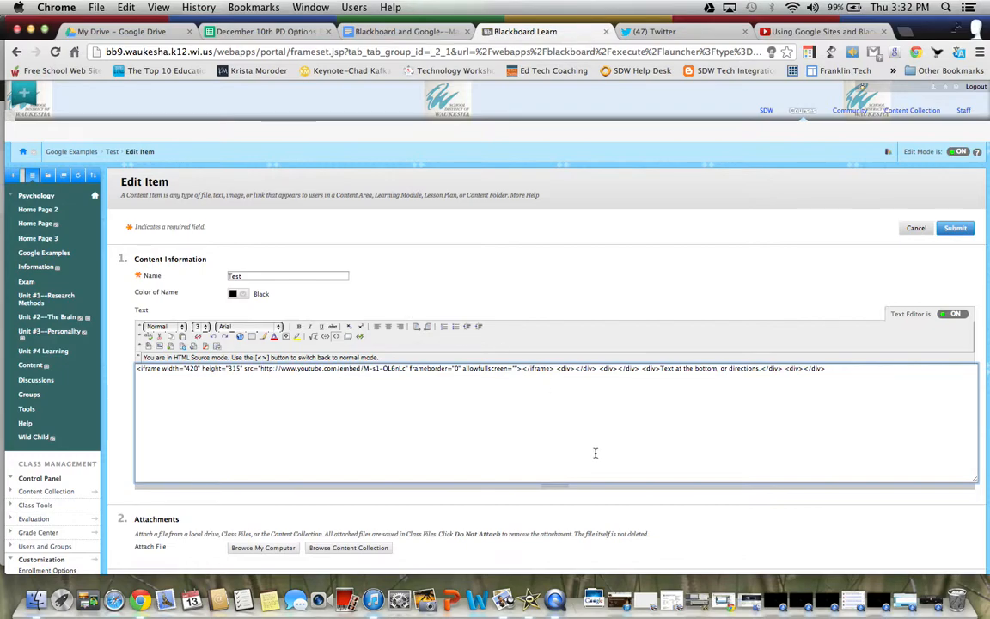
left_click(928, 597)
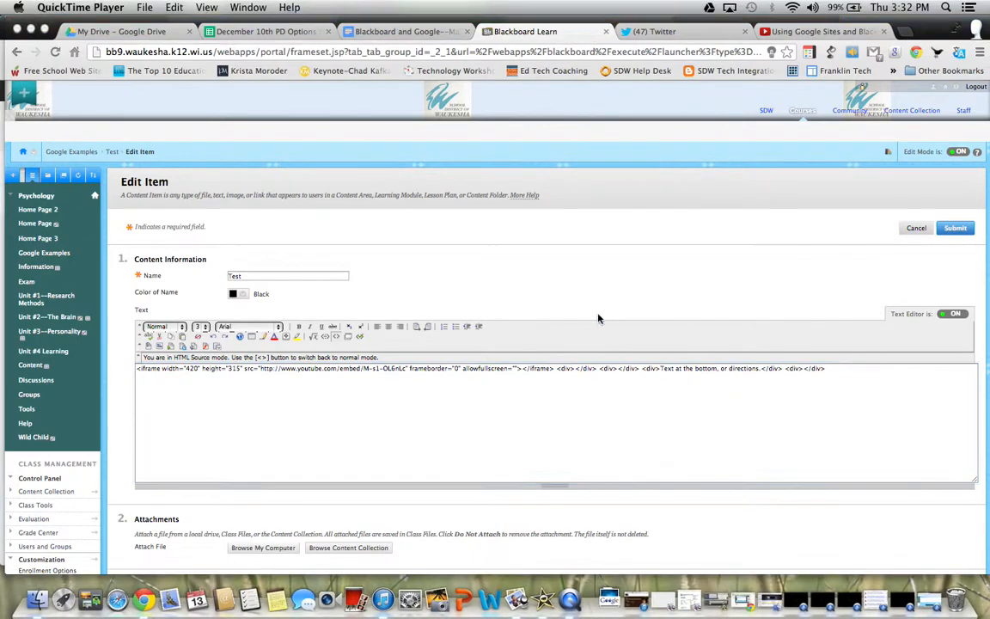